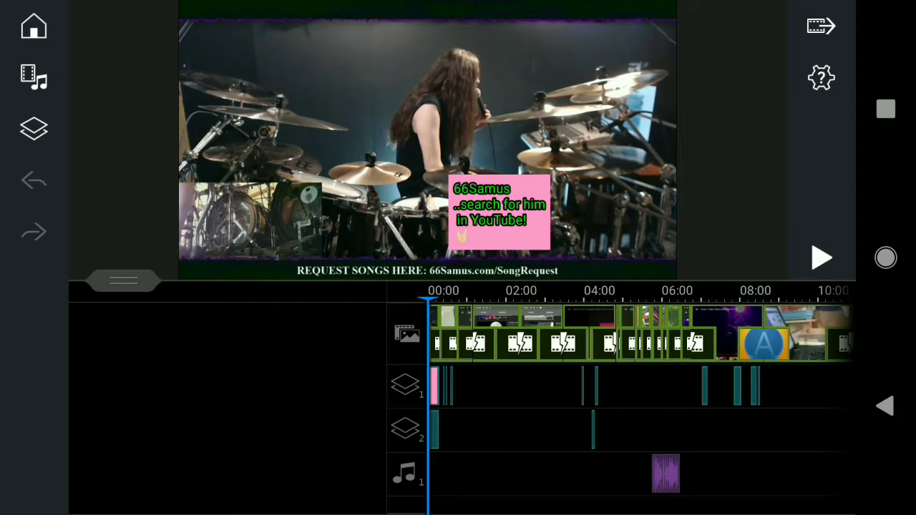
Scrub through the opening clips, past two minutes, to the hooded man clip.
{"action": "mouse_move", "coordinate": [788, 337]}
{"action": "left_mouse_down"}
{"action": "mouse_move", "coordinate": [215, 337]}
{"action": "mouse_move", "coordinate": [645, 337]}
{"action": "left_mouse_up"}
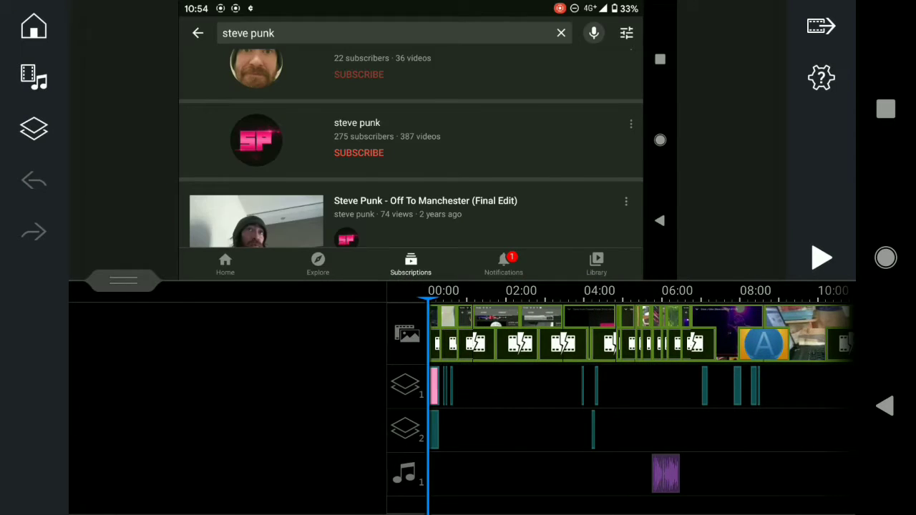
{"action": "left_click_drag", "start_coordinate": [573, 336], "coordinate": [429, 337]}
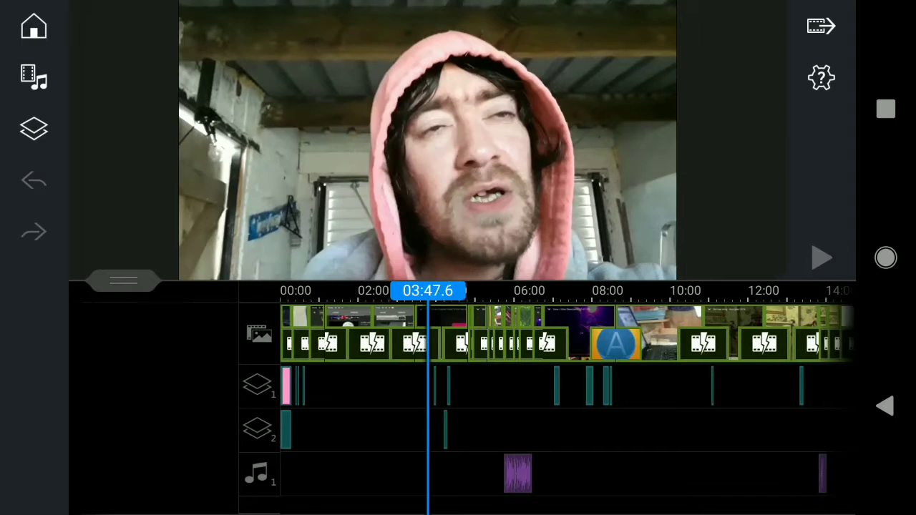
{"action": "left_click_drag", "start_coordinate": [358, 337], "coordinate": [530, 337]}
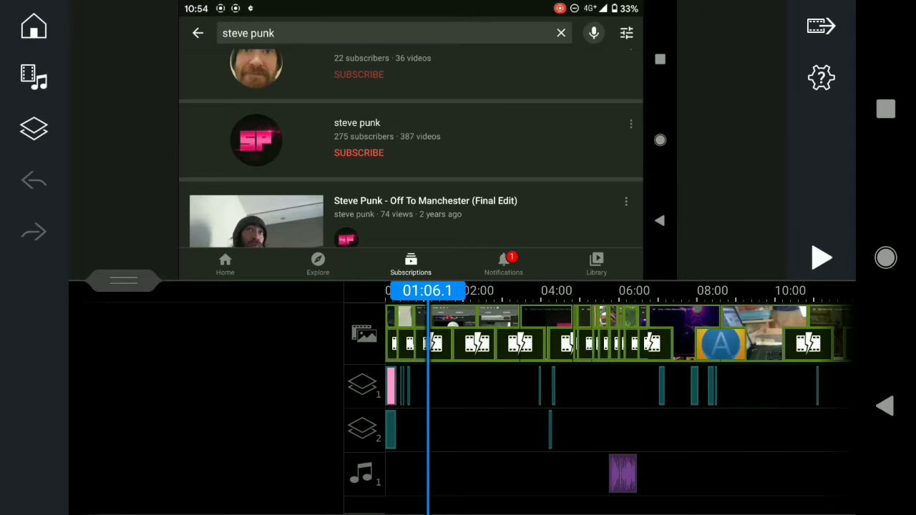
{"action": "left_click_drag", "start_coordinate": [415, 336], "coordinate": [436, 336]}
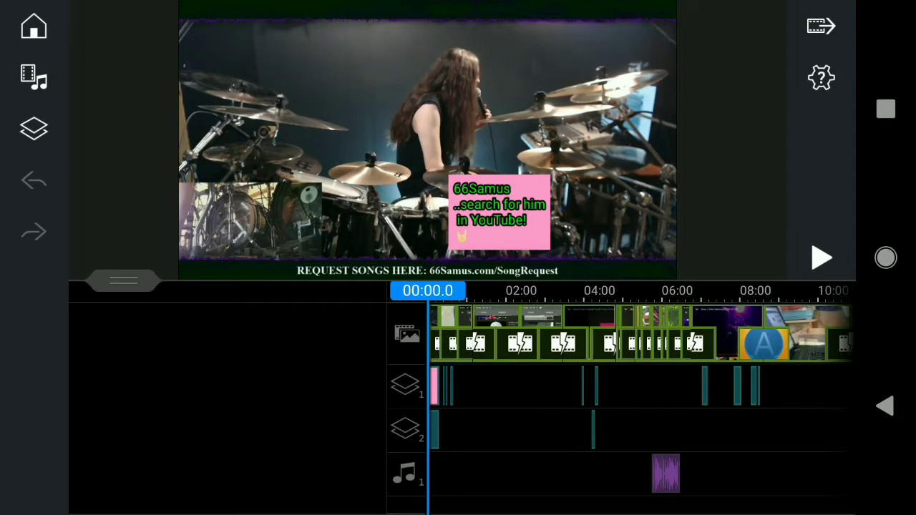
{"action": "left_click_drag", "start_coordinate": [501, 337], "coordinate": [473, 336]}
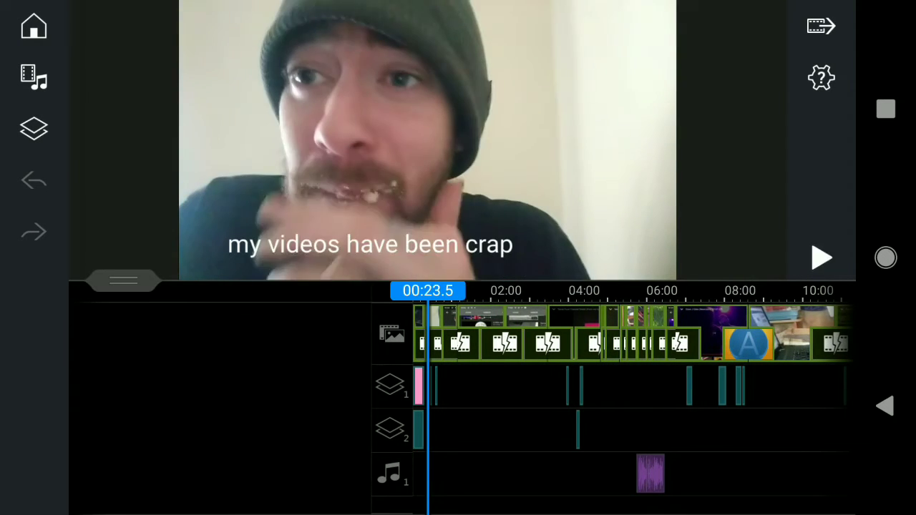
{"action": "left_click_drag", "start_coordinate": [501, 336], "coordinate": [444, 337]}
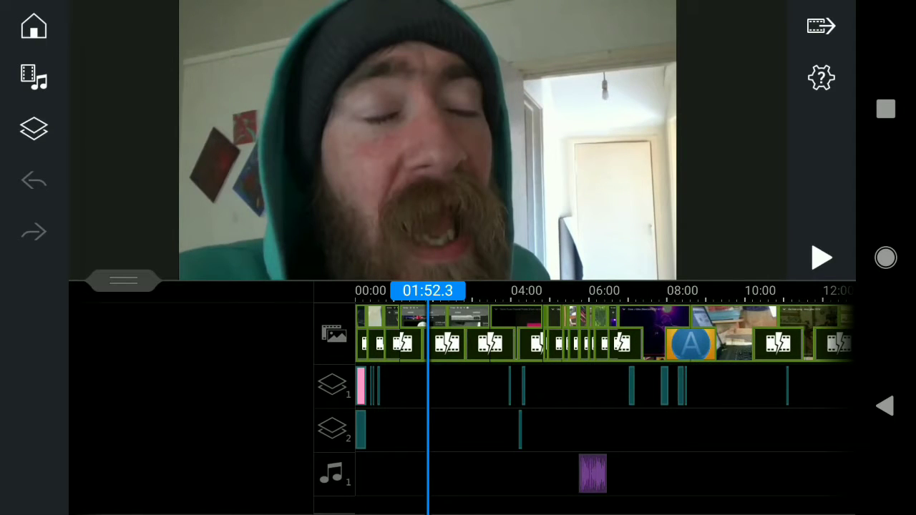
{"action": "left_click_drag", "start_coordinate": [444, 336], "coordinate": [425, 337]}
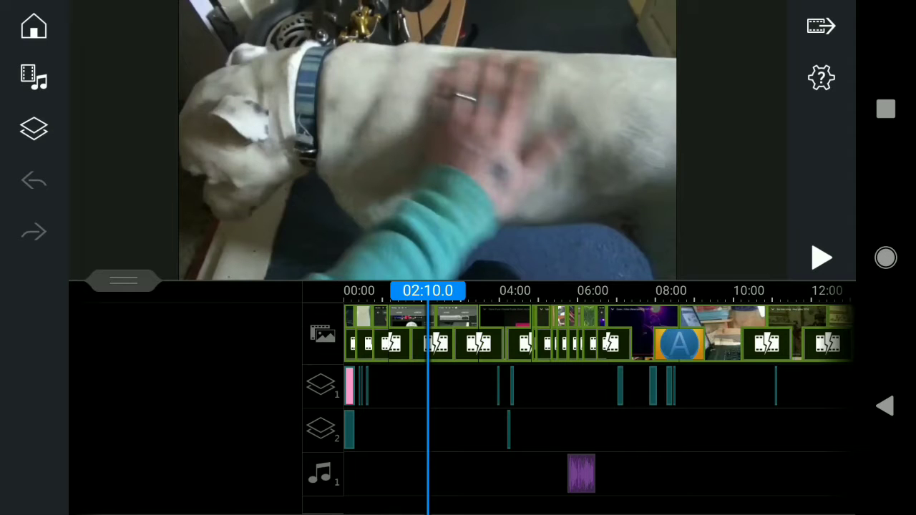
{"action": "mouse_move", "coordinate": [427, 337]}
{"action": "left_mouse_down"}
{"action": "mouse_move", "coordinate": [405, 336]}
{"action": "mouse_move", "coordinate": [427, 337]}
{"action": "left_mouse_up"}
Play from about three minutes, pause at the night ride, then play the 'Maxxi sighs!' dog clip.
{"action": "left_click", "coordinate": [821, 259]}
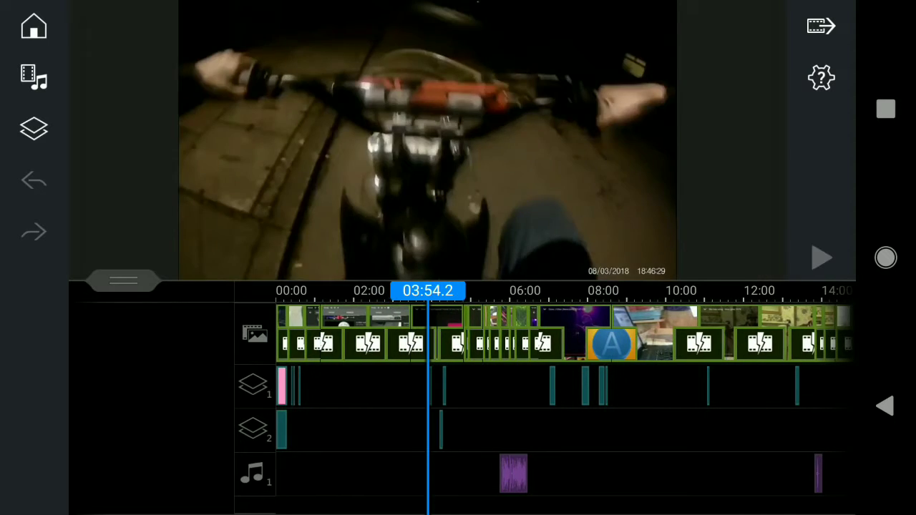
{"action": "left_click", "coordinate": [821, 259]}
{"action": "left_click_drag", "start_coordinate": [501, 337], "coordinate": [493, 337]}
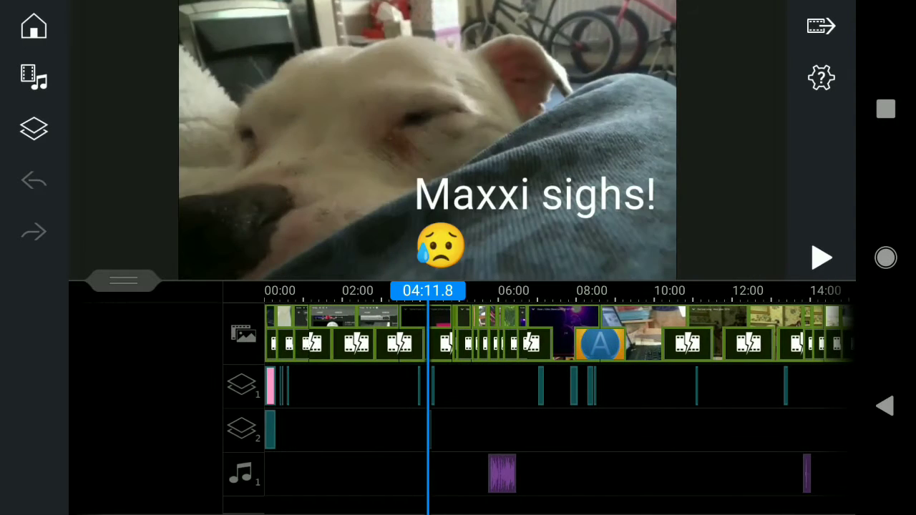
{"action": "left_click", "coordinate": [822, 259]}
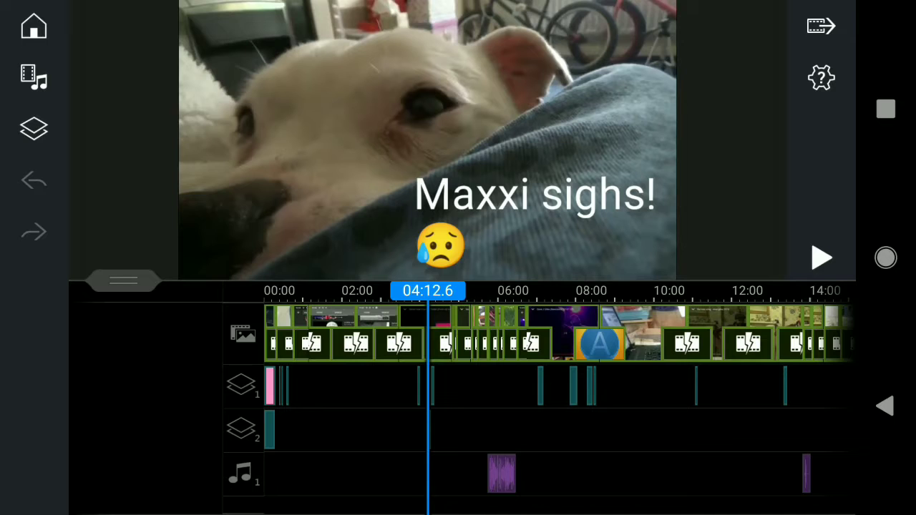
Pause the dog clip, scrub the kitchen and bike clips, and play until 'Media type unsupported' appears.
{"action": "left_click", "coordinate": [822, 260]}
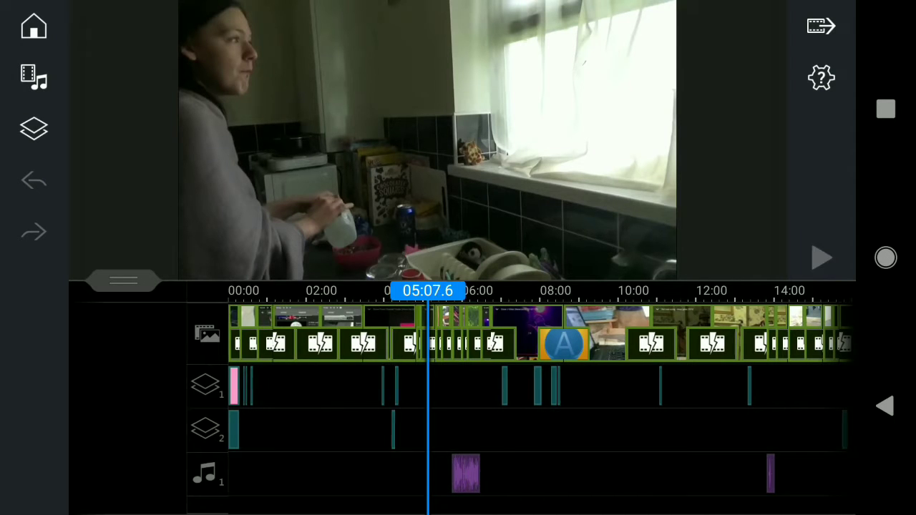
{"action": "left_click_drag", "start_coordinate": [544, 390], "coordinate": [536, 390]}
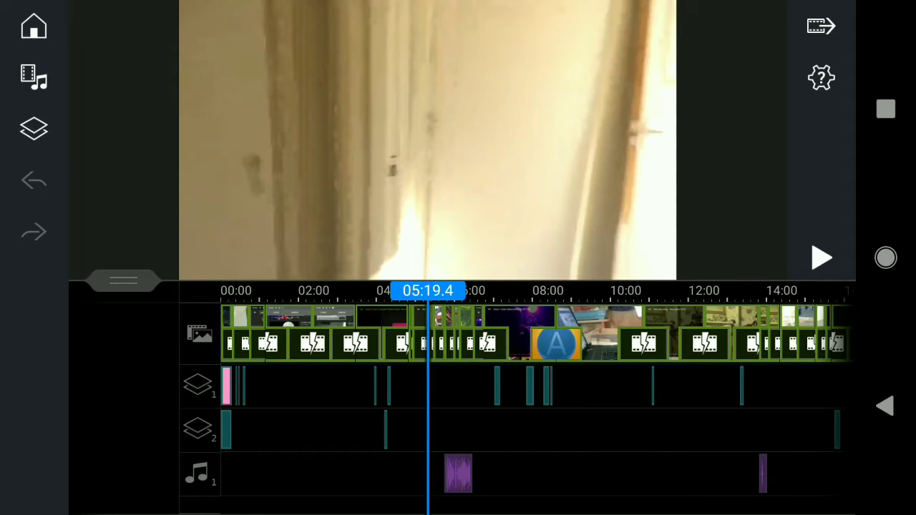
{"action": "left_click_drag", "start_coordinate": [536, 390], "coordinate": [529, 391]}
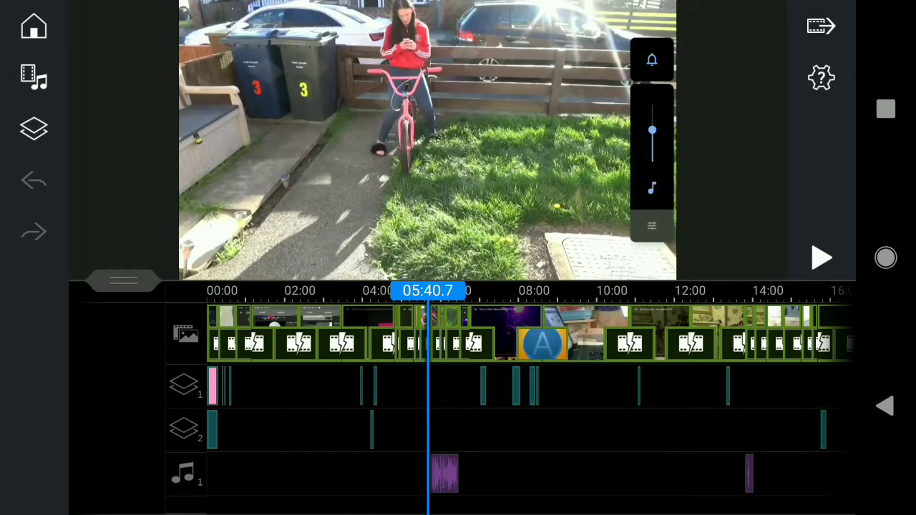
{"action": "left_click_drag", "start_coordinate": [537, 390], "coordinate": [537, 390]}
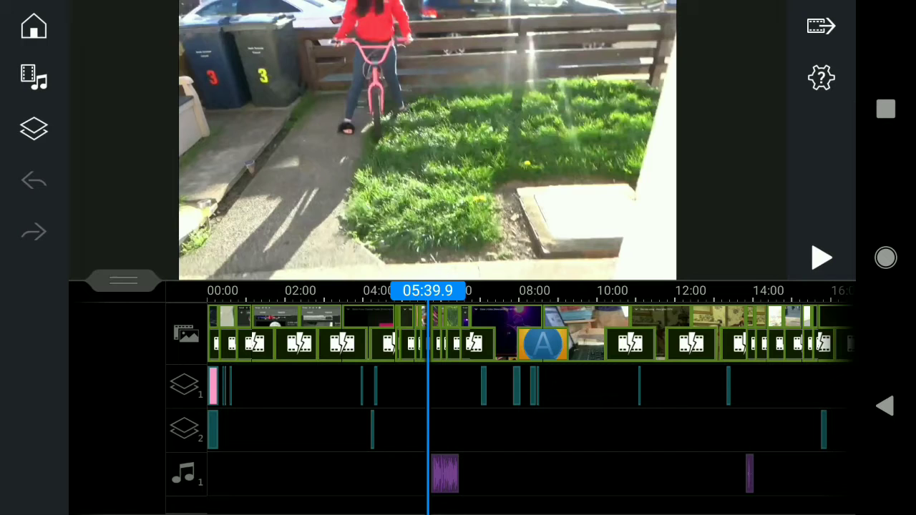
{"action": "left_click_drag", "start_coordinate": [536, 390], "coordinate": [538, 390]}
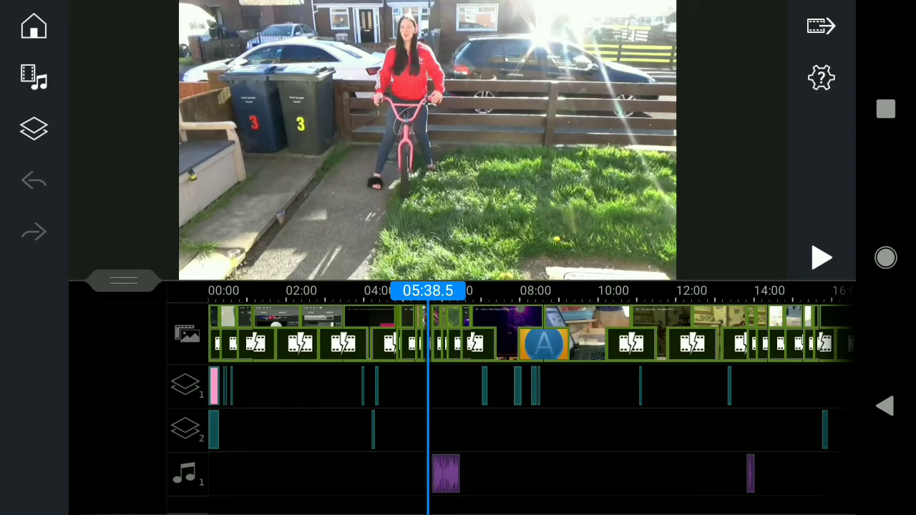
{"action": "left_click", "coordinate": [822, 259]}
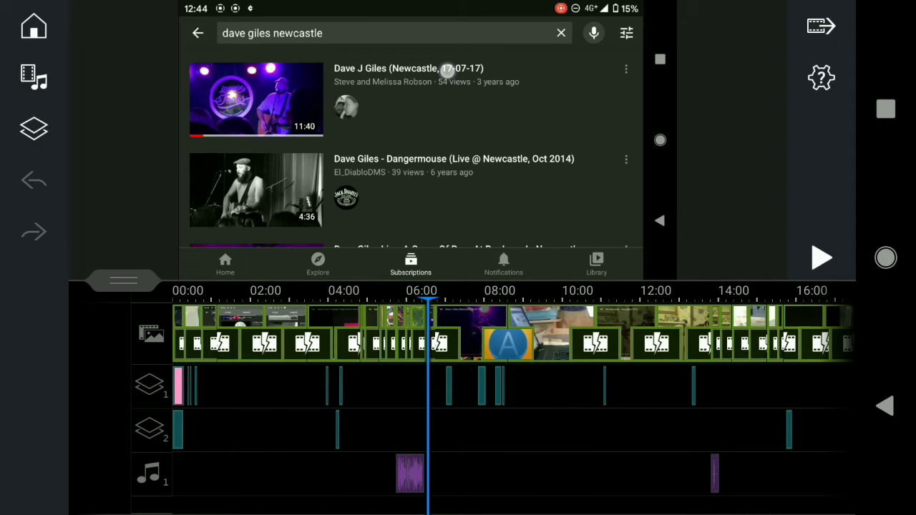
Scrub from the concert clip past the painting and guitar clips to the street walk near 15:00.
{"action": "left_click_drag", "start_coordinate": [502, 430], "coordinate": [478, 429]}
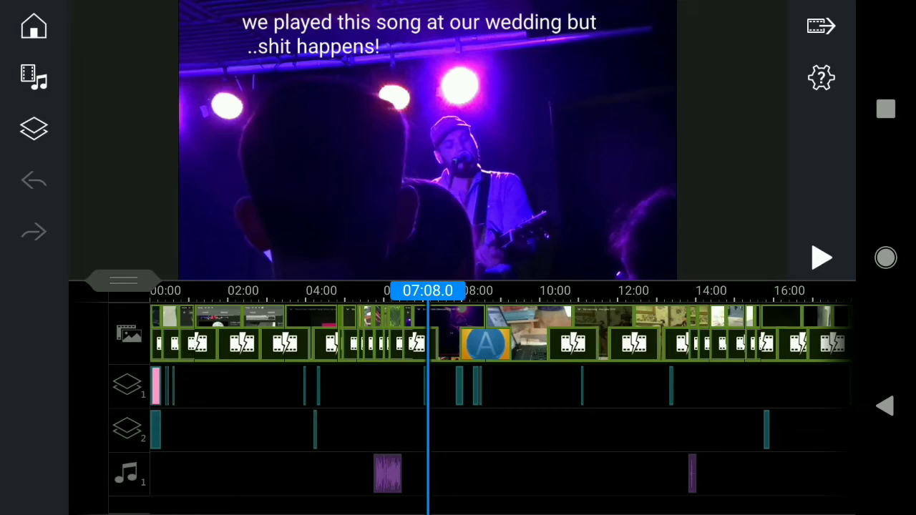
{"action": "left_click_drag", "start_coordinate": [478, 430], "coordinate": [371, 430]}
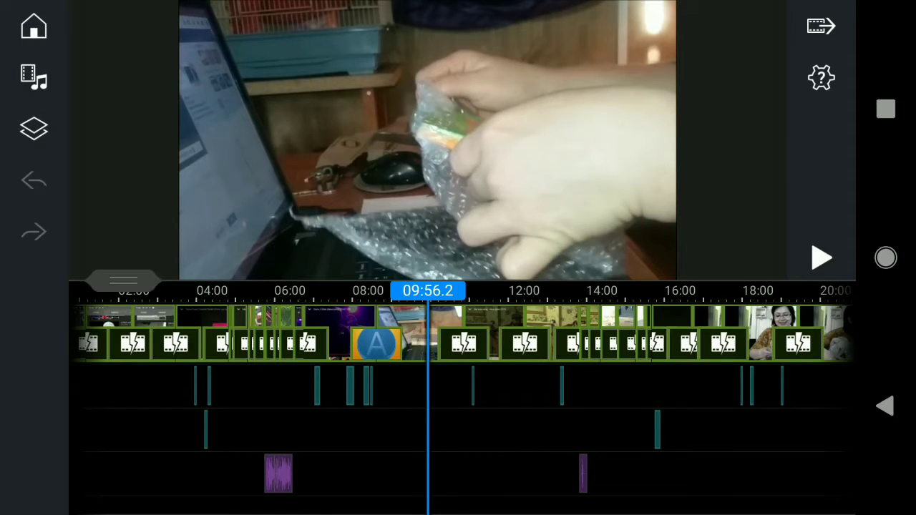
{"action": "left_click_drag", "start_coordinate": [501, 429], "coordinate": [496, 429]}
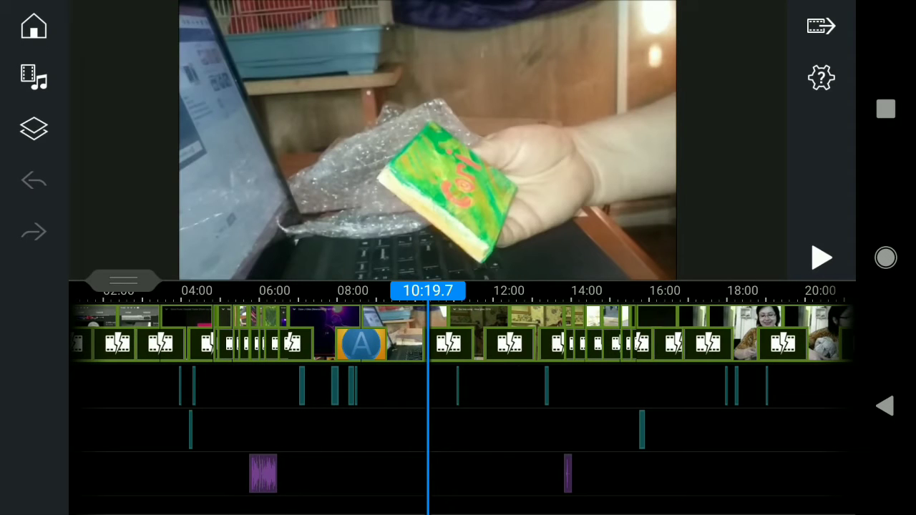
{"action": "mouse_move", "coordinate": [501, 429]}
{"action": "left_mouse_down"}
{"action": "mouse_move", "coordinate": [479, 429]}
{"action": "mouse_move", "coordinate": [500, 430]}
{"action": "left_mouse_up"}
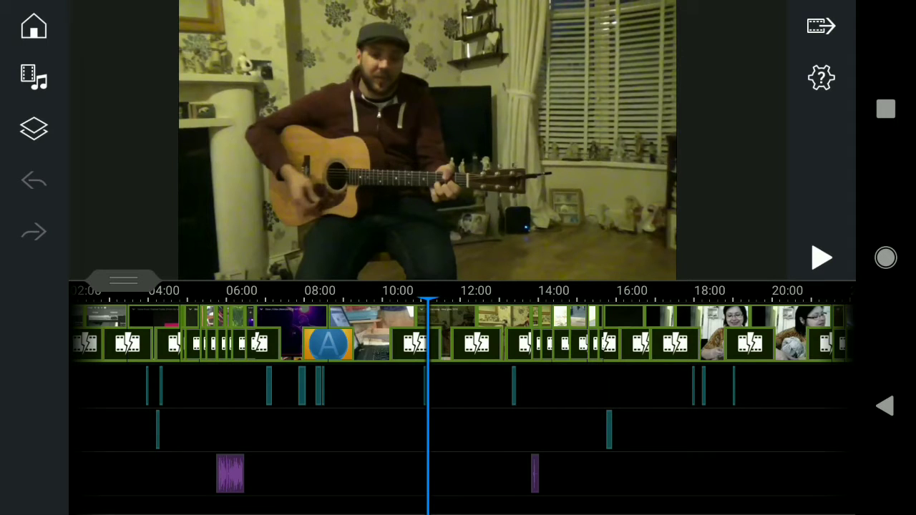
{"action": "left_click_drag", "start_coordinate": [572, 429], "coordinate": [541, 429]}
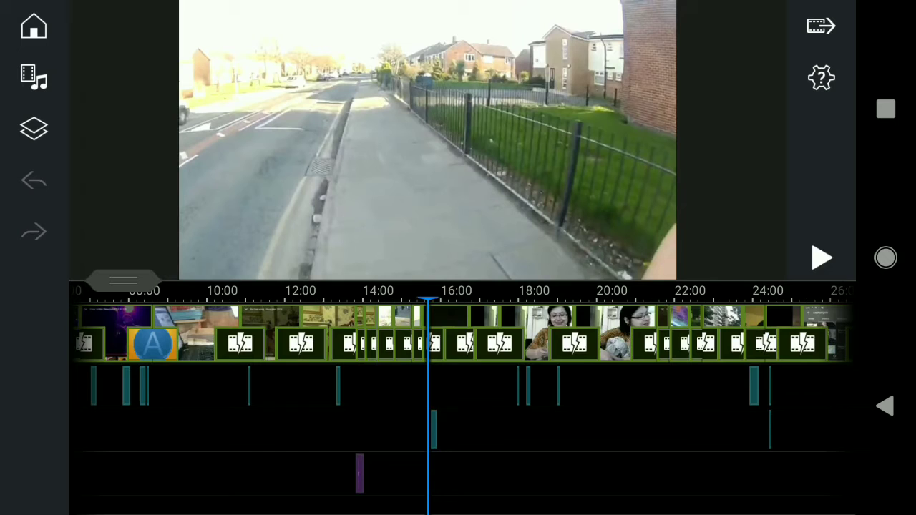
{"action": "left_click_drag", "start_coordinate": [537, 336], "coordinate": [322, 336]}
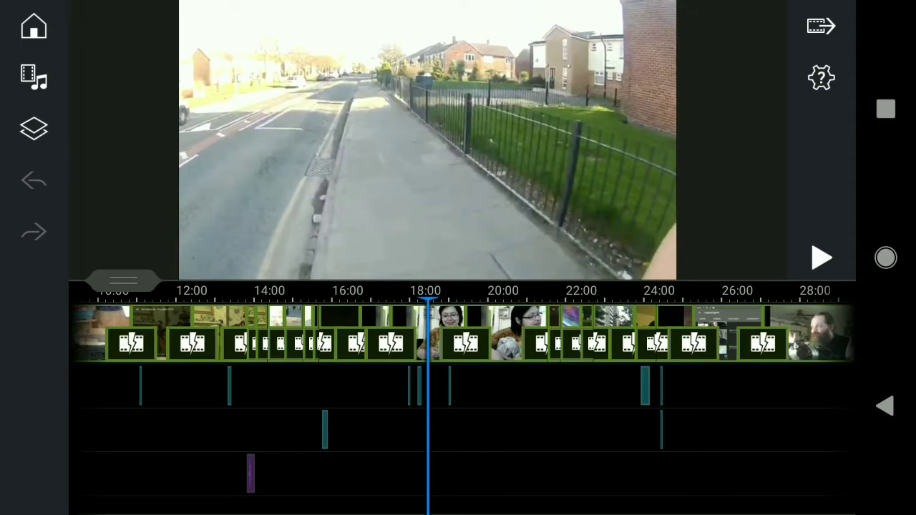
{"action": "left_click_drag", "start_coordinate": [537, 337], "coordinate": [379, 336]}
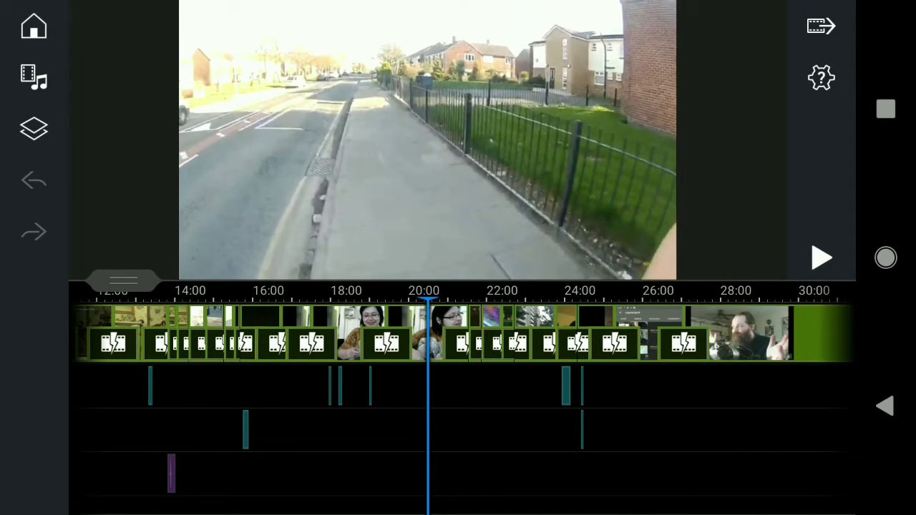
{"action": "left_click_drag", "start_coordinate": [358, 337], "coordinate": [451, 337]}
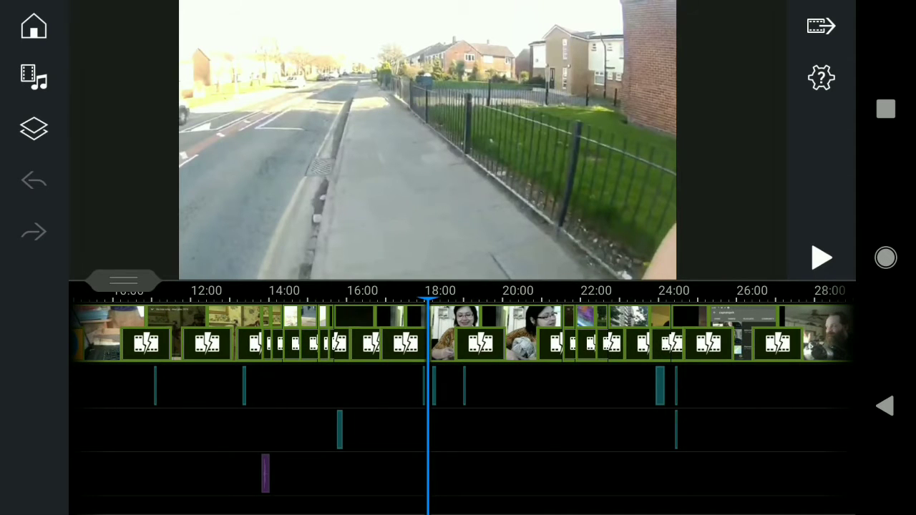
Scrub to the vlog's end near 38:00, then back to the fifteen-minute street walk.
{"action": "left_click_drag", "start_coordinate": [537, 337], "coordinate": [79, 336]}
{"action": "left_click_drag", "start_coordinate": [429, 337], "coordinate": [86, 336]}
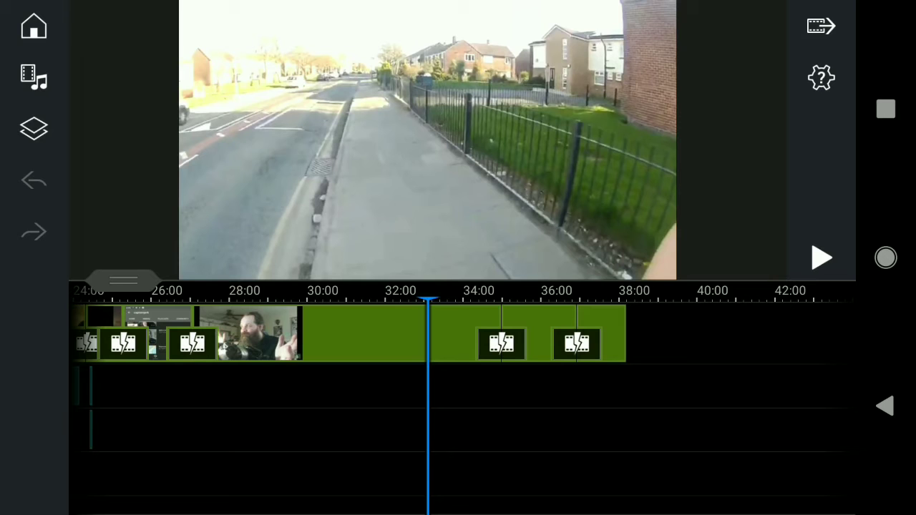
{"action": "left_click_drag", "start_coordinate": [215, 333], "coordinate": [716, 333]}
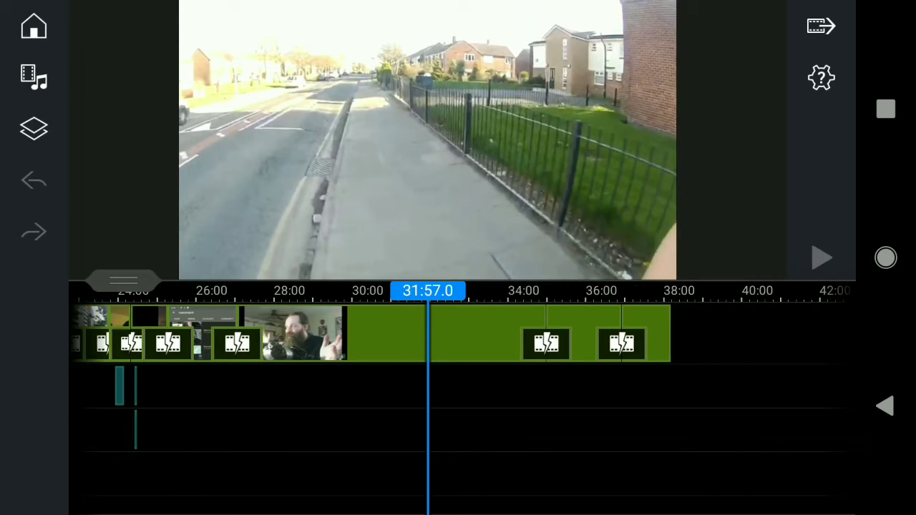
{"action": "left_click_drag", "start_coordinate": [430, 333], "coordinate": [716, 333]}
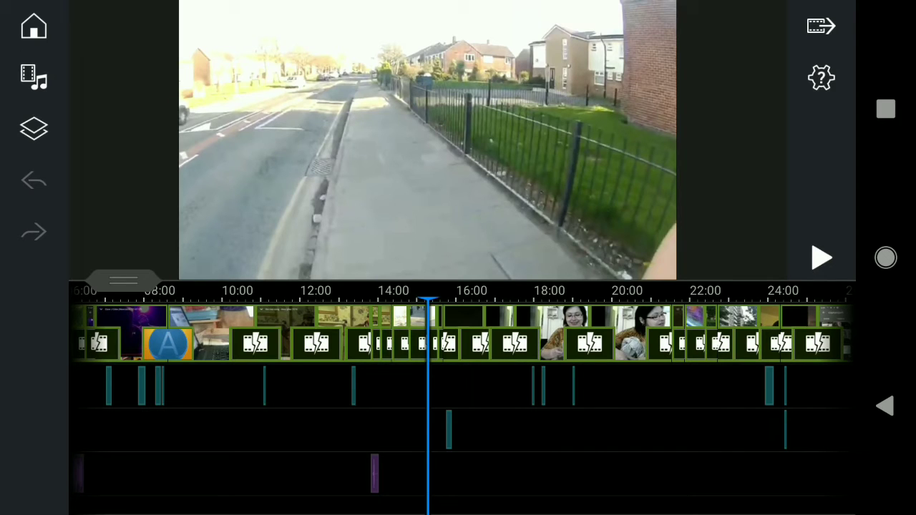
Play from fifteen minutes, replay around ten minutes, then return the timeline to 00:00.
{"action": "left_click", "coordinate": [822, 259]}
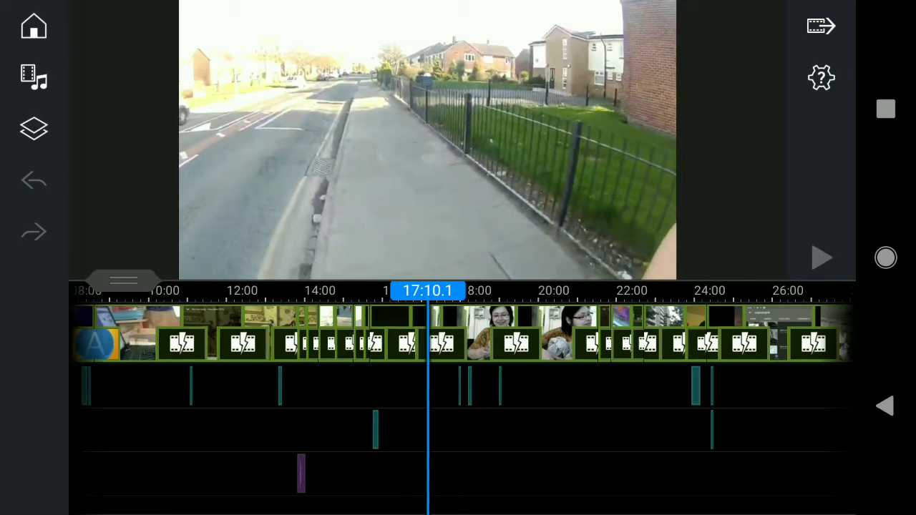
{"action": "left_click_drag", "start_coordinate": [358, 336], "coordinate": [537, 337]}
{"action": "left_click", "coordinate": [822, 258]}
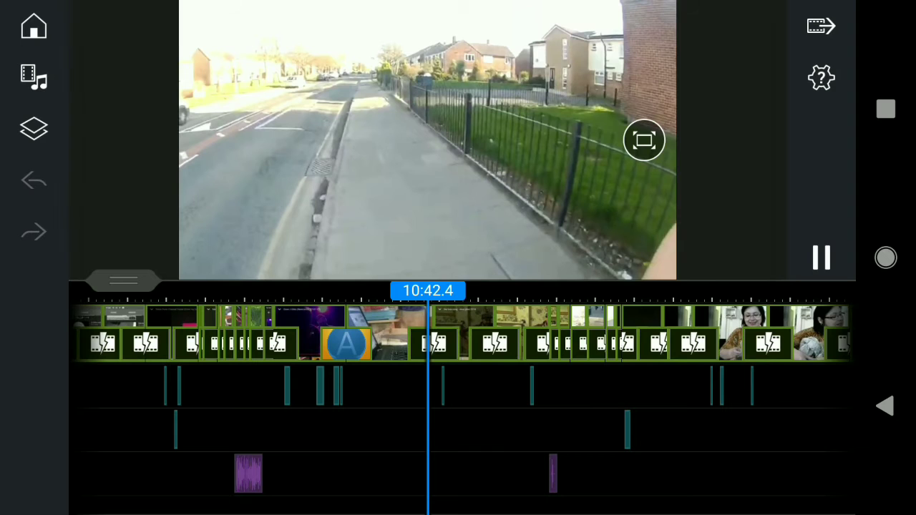
{"action": "left_click_drag", "start_coordinate": [215, 336], "coordinate": [644, 337]}
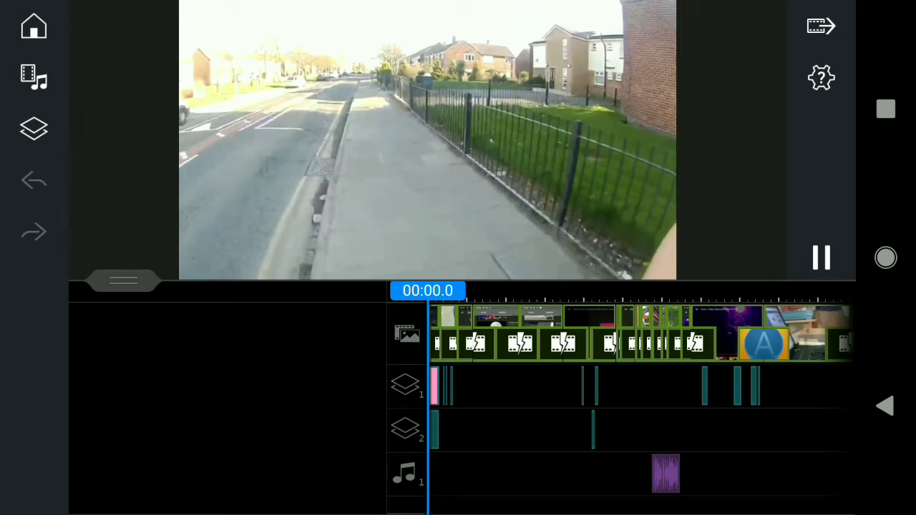
{"action": "left_click", "coordinate": [885, 407]}
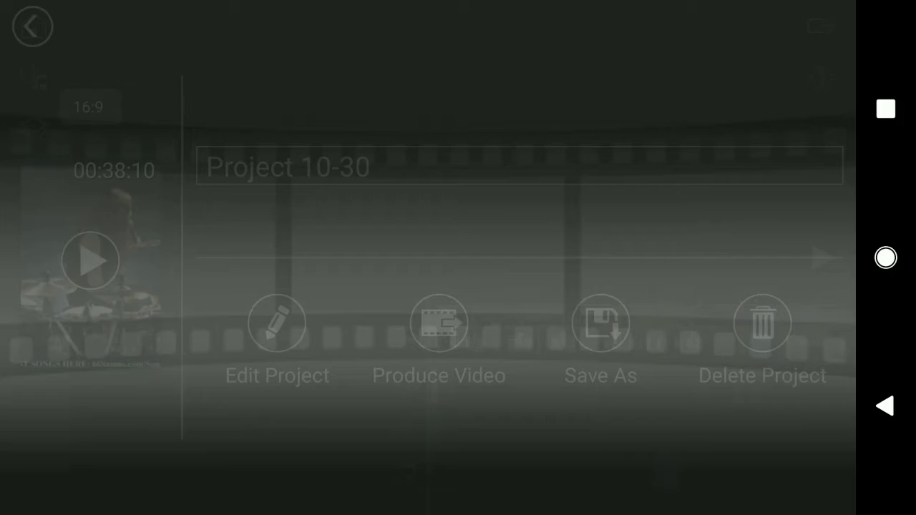